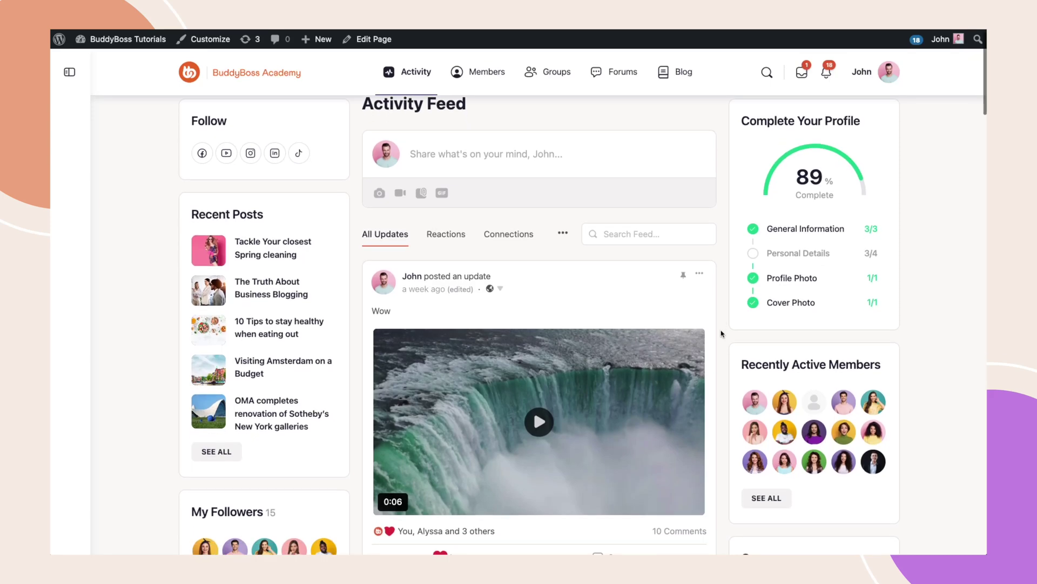
scroll(721, 334, down, 2)
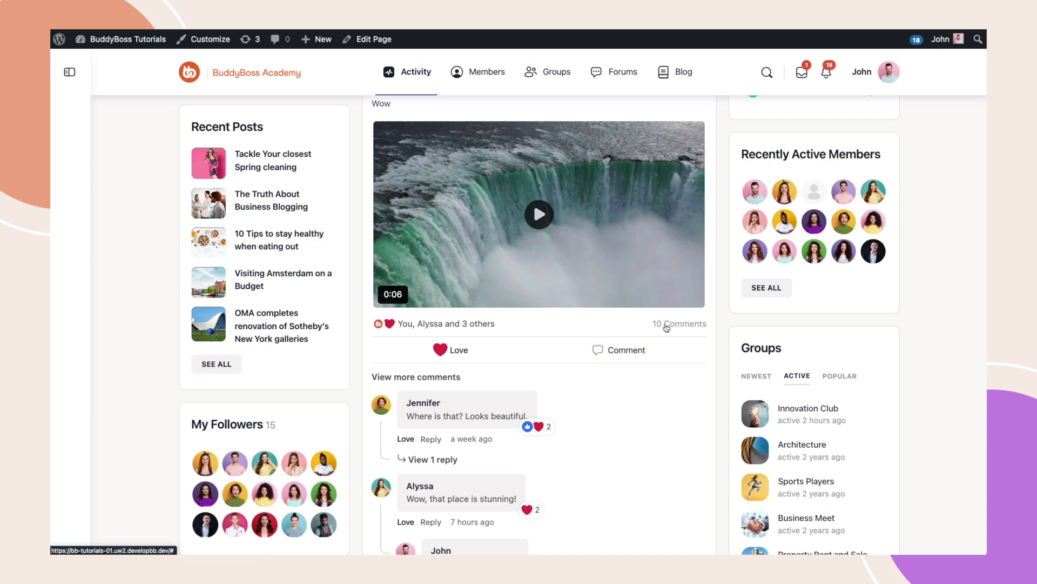
Open the waterfall video post's 10 comments in a pop-up and expand the first comment's single reply
click(667, 326)
scroll(584, 374, down, 5)
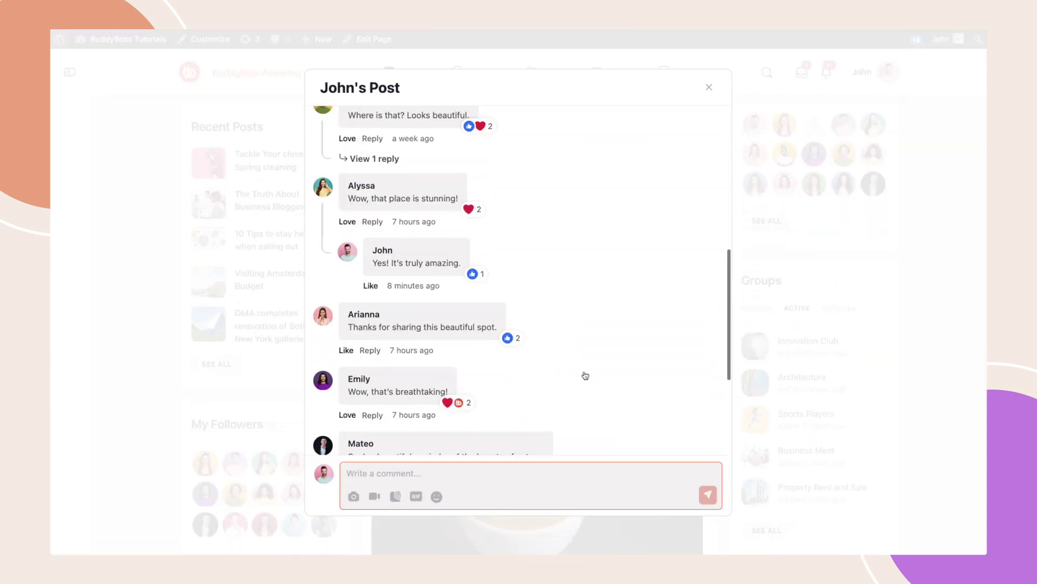
scroll(584, 375, down, 3)
scroll(584, 374, up, 5)
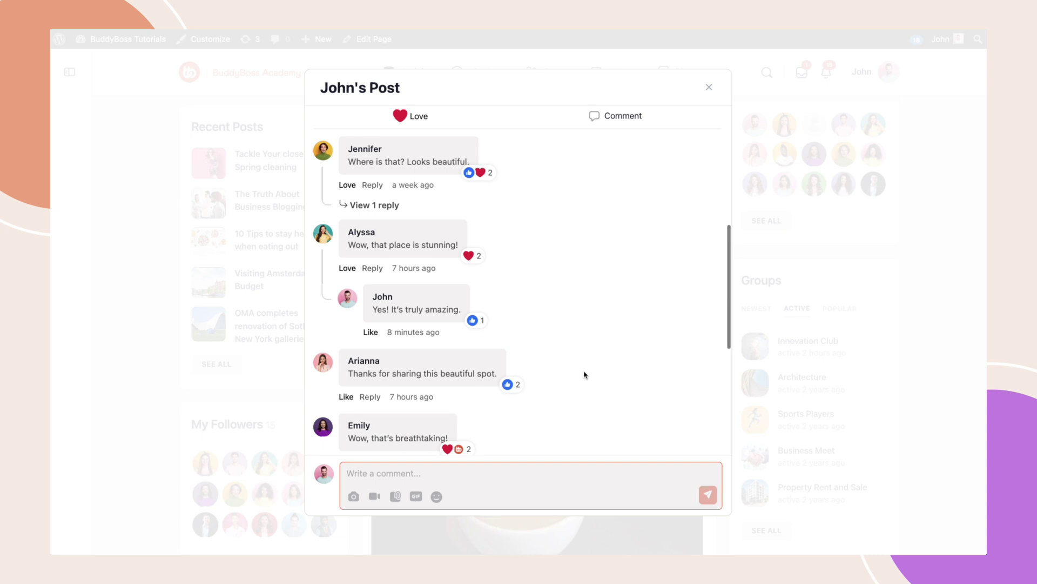
scroll(584, 374, up, 1)
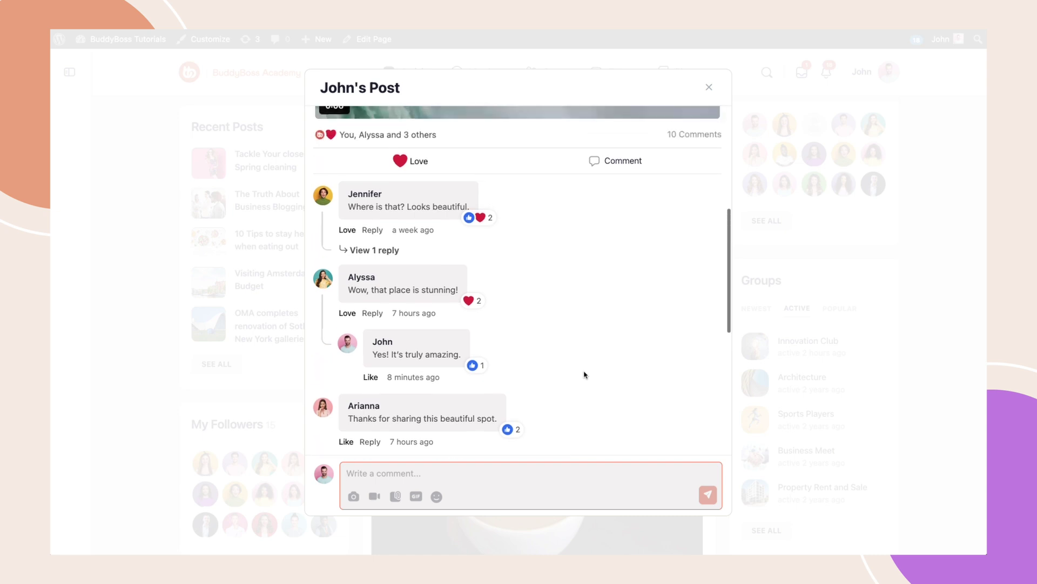
click(369, 250)
scroll(369, 253, down, 2)
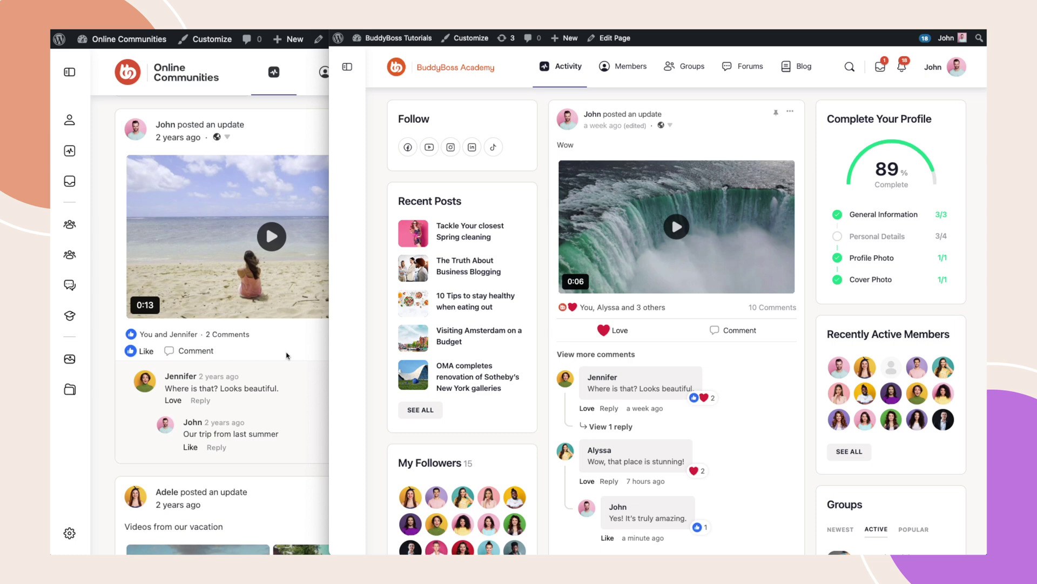
Close John's Post pop-up and place the BuddyBoss Academy window beside Online Communities
mouse_move(613, 339)
Scroll the activity feed to the waterfall post's 'View more comments' link
scroll(577, 510, down, 2)
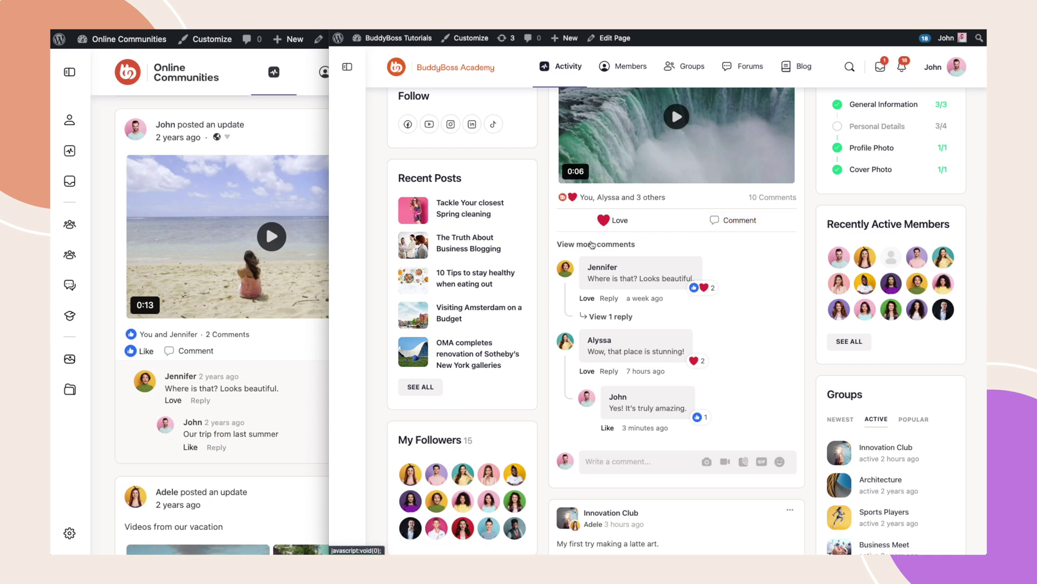
Open the waterfall post's full comment list, look through it, then close the pop-up
click(610, 250)
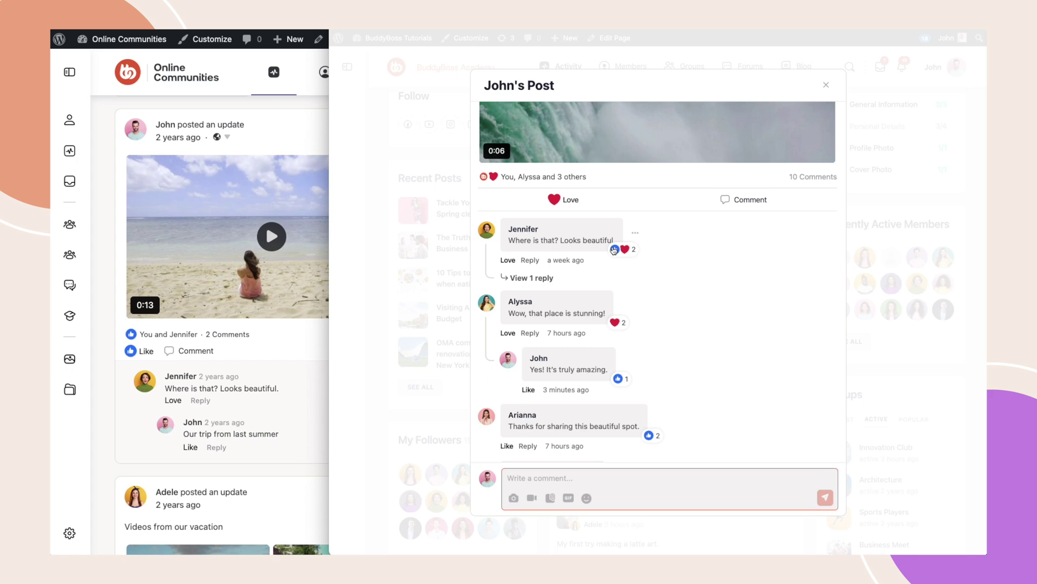
scroll(630, 331, down, 5)
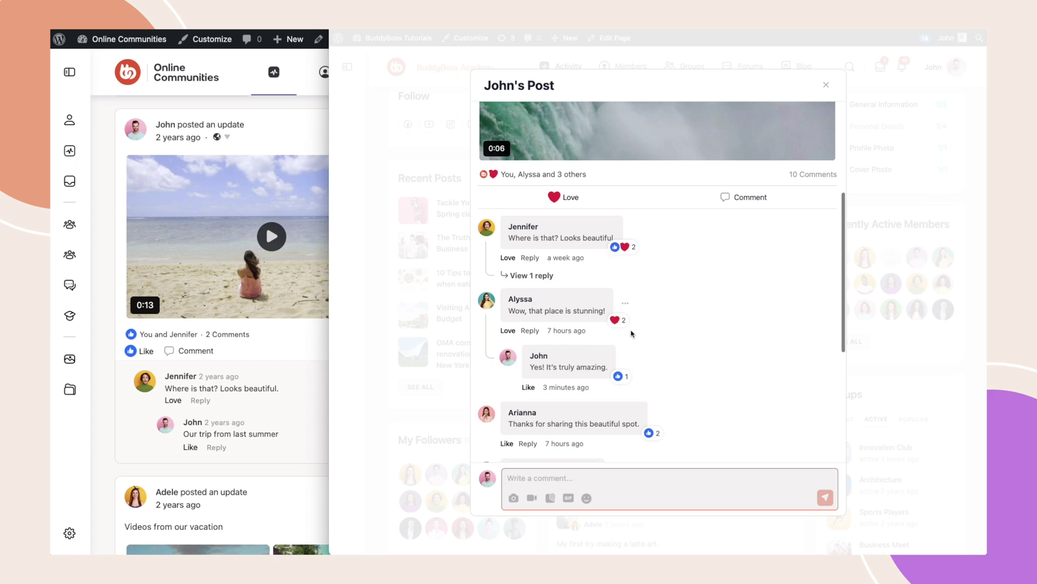
scroll(638, 354, up, 10)
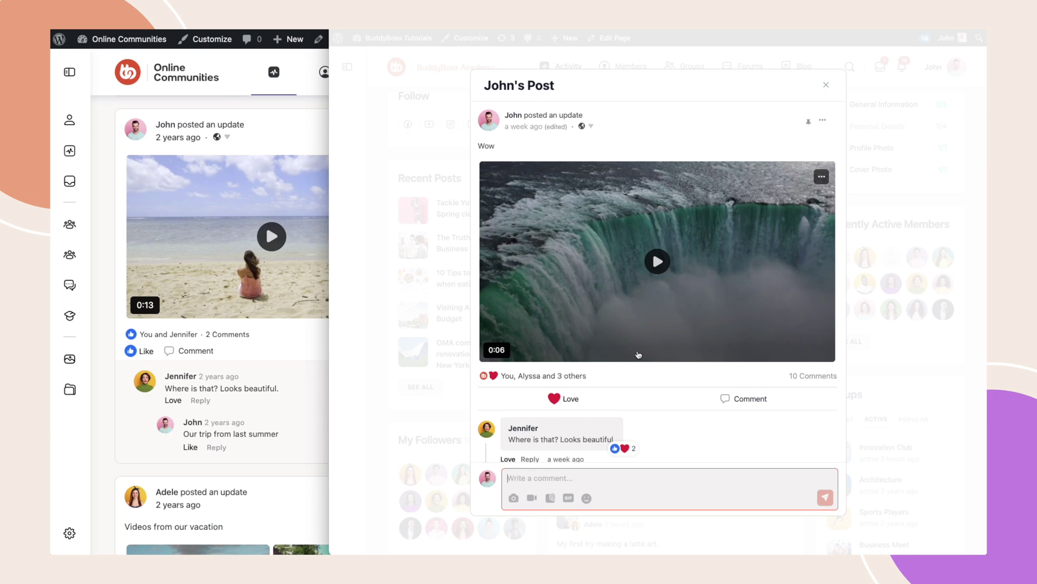
click(826, 87)
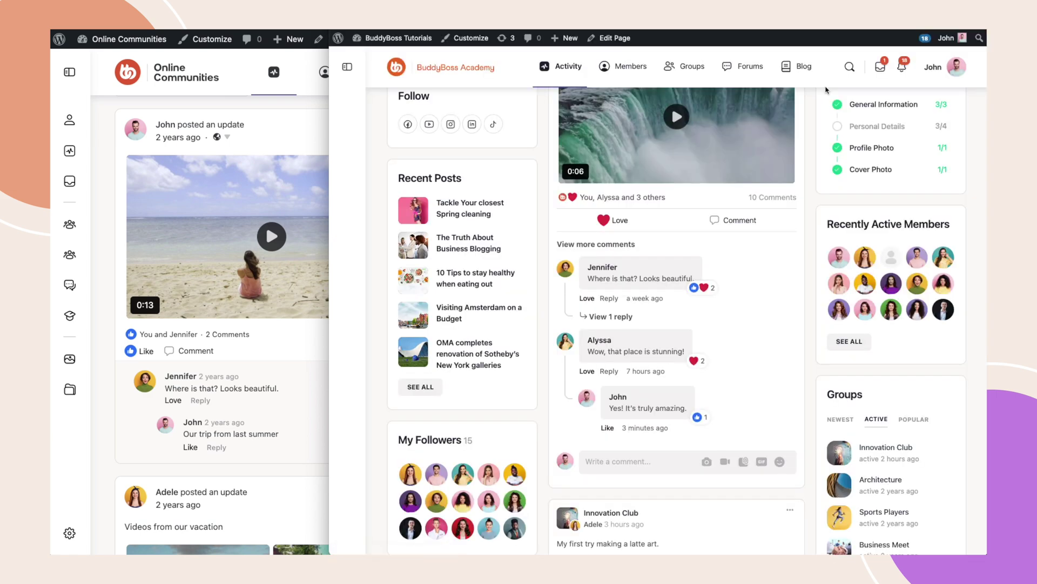
Reopen the comments pop-up and check the first comment's report and delete options
click(610, 317)
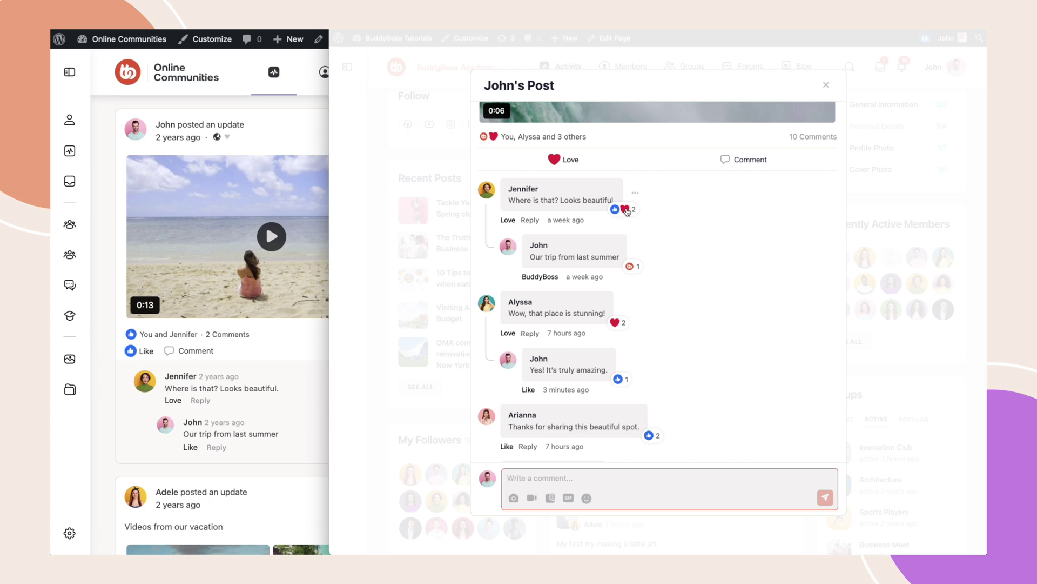
mouse_move(637, 197)
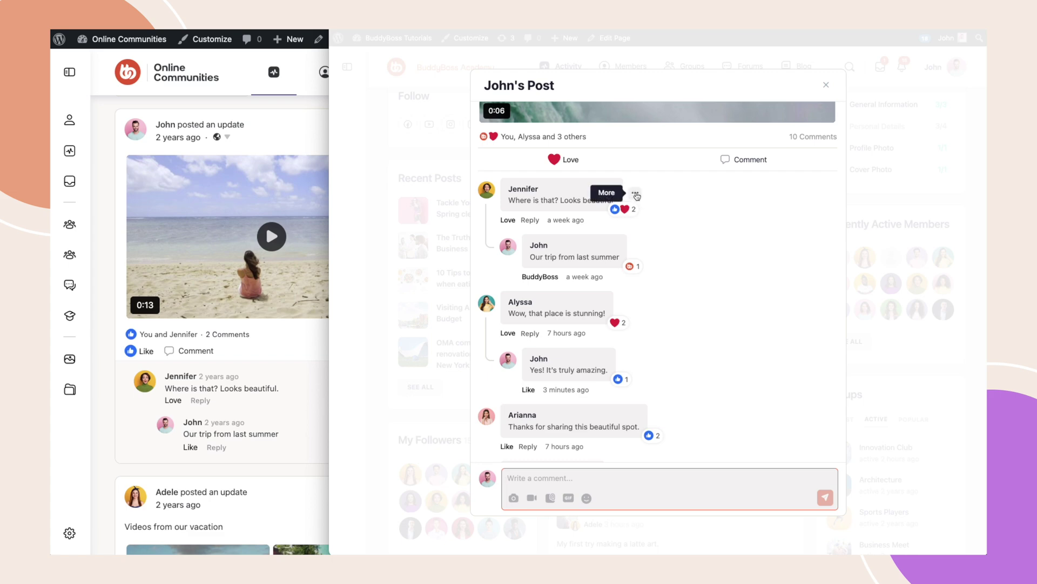
click(636, 194)
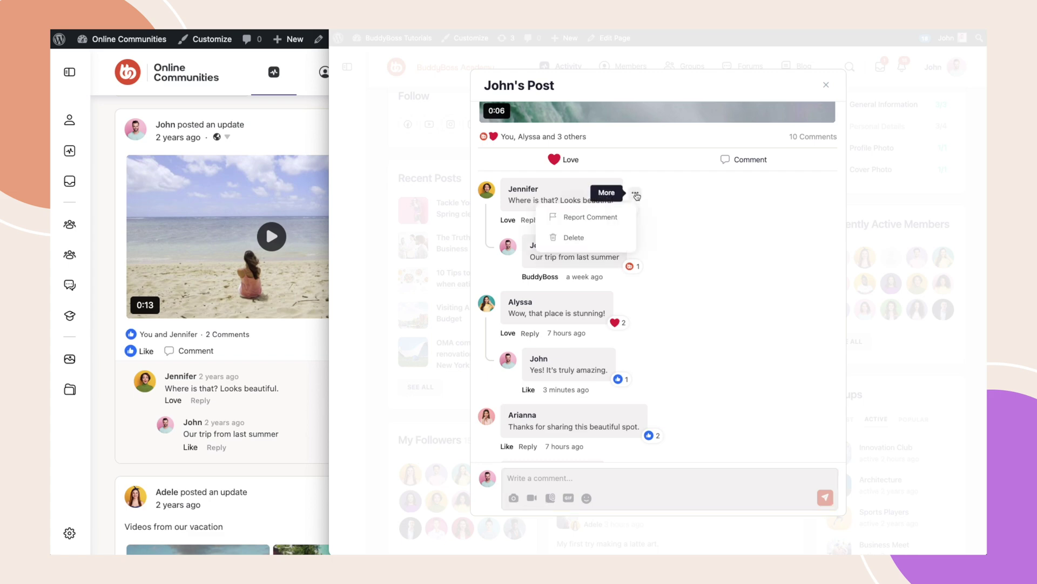
click(636, 194)
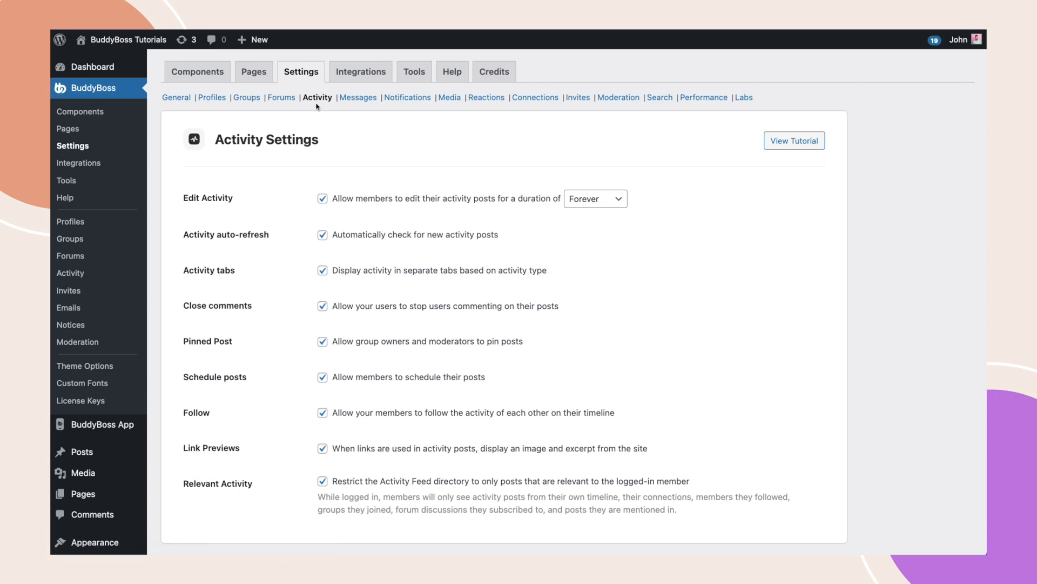
Enable 'Allow members to comment on activity posts' under Activity Comments
scroll(347, 259, down, 5)
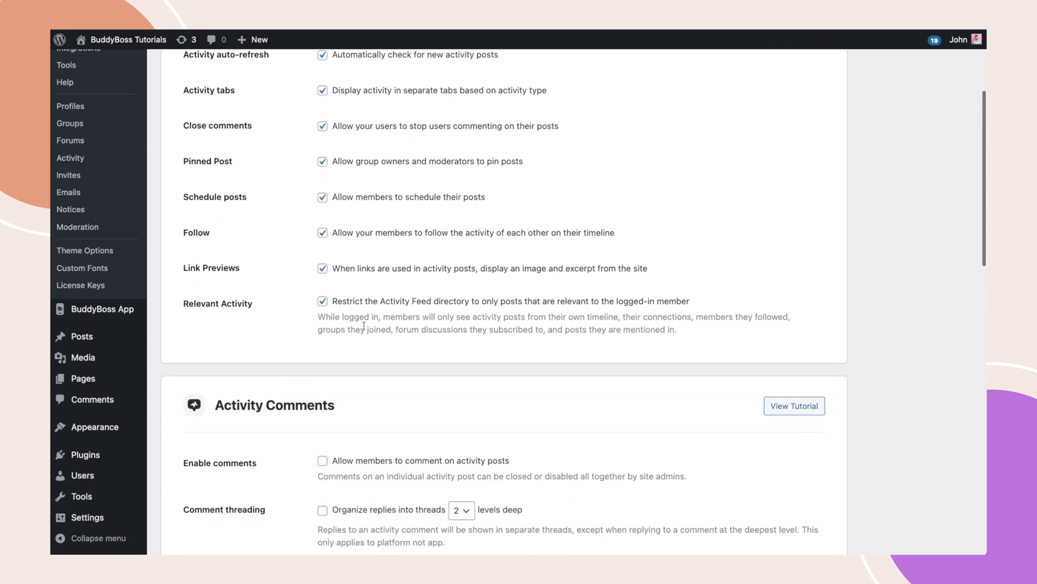
scroll(377, 350, down, 4)
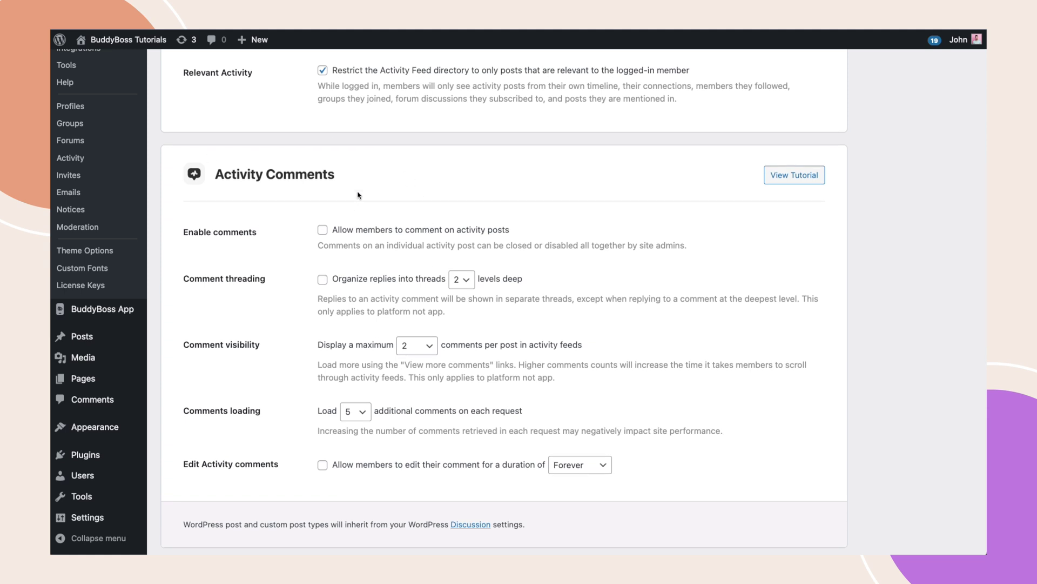
click(322, 230)
Turn on threaded comment replies at 2 levels deep and start setting comments shown per post
click(323, 280)
click(462, 280)
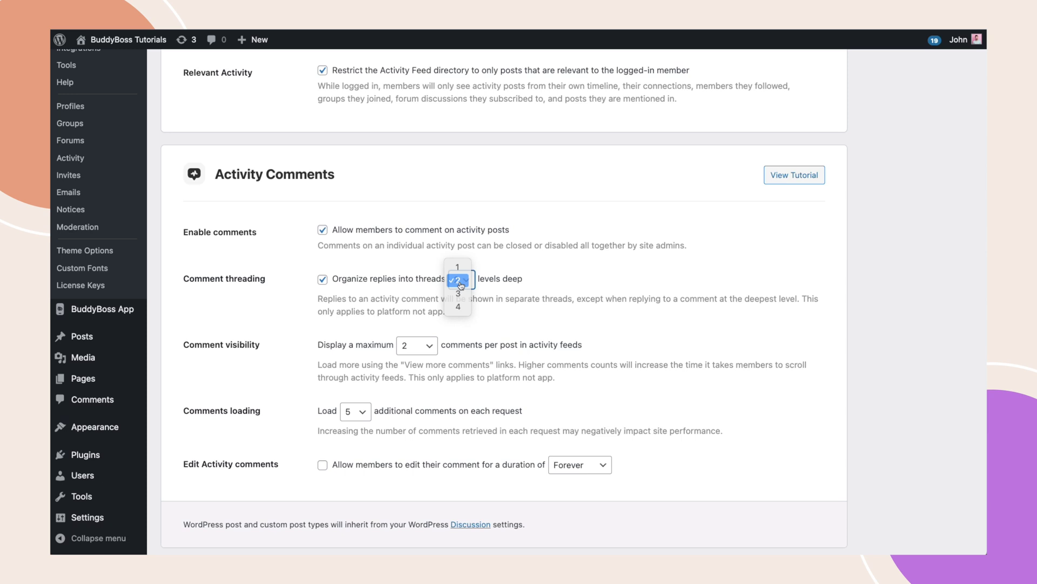
click(460, 281)
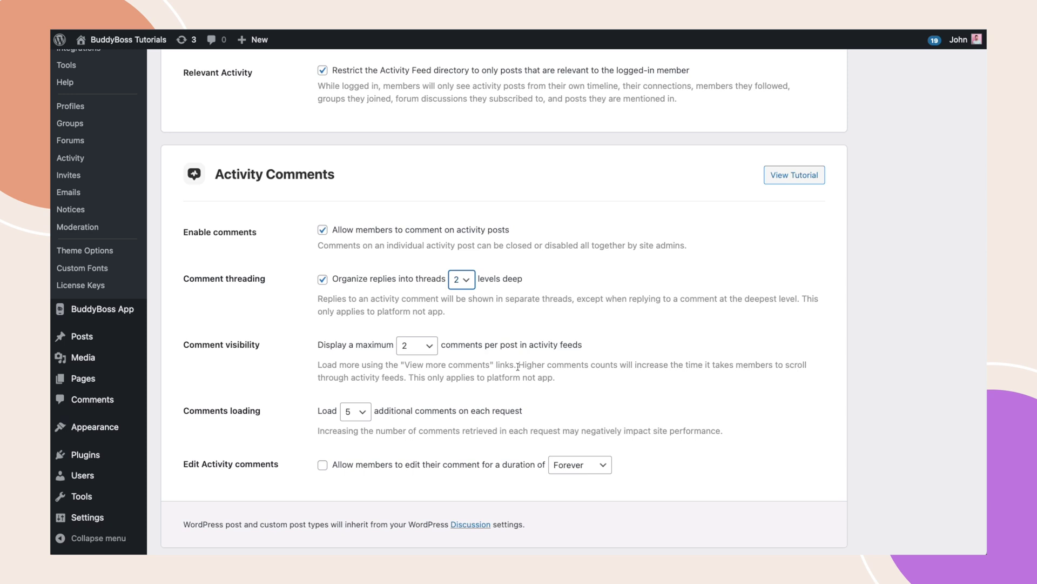
click(432, 355)
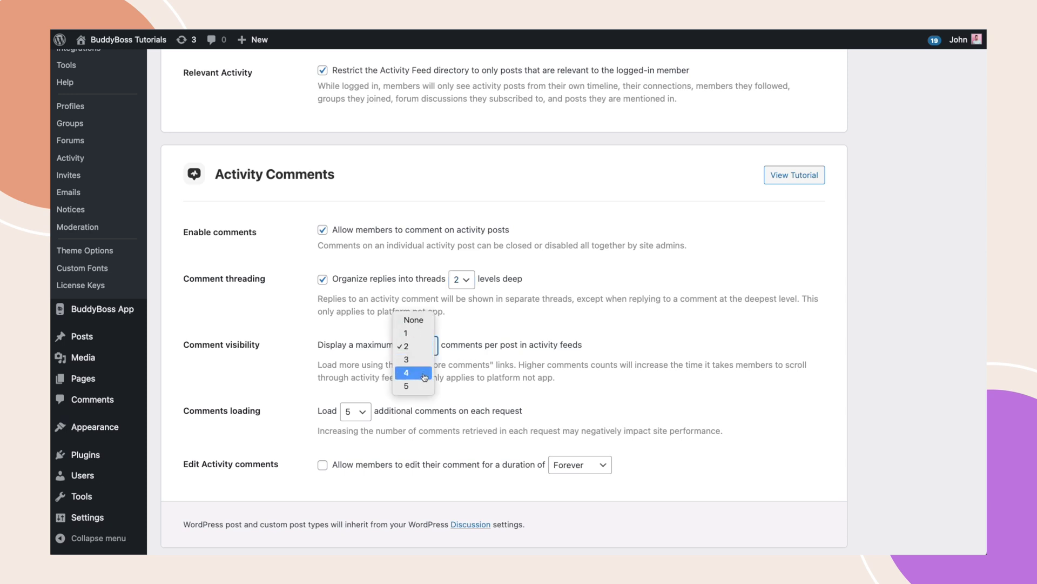
Keep 2 comments per post and 5 loaded per request, and let members edit their comments
click(425, 347)
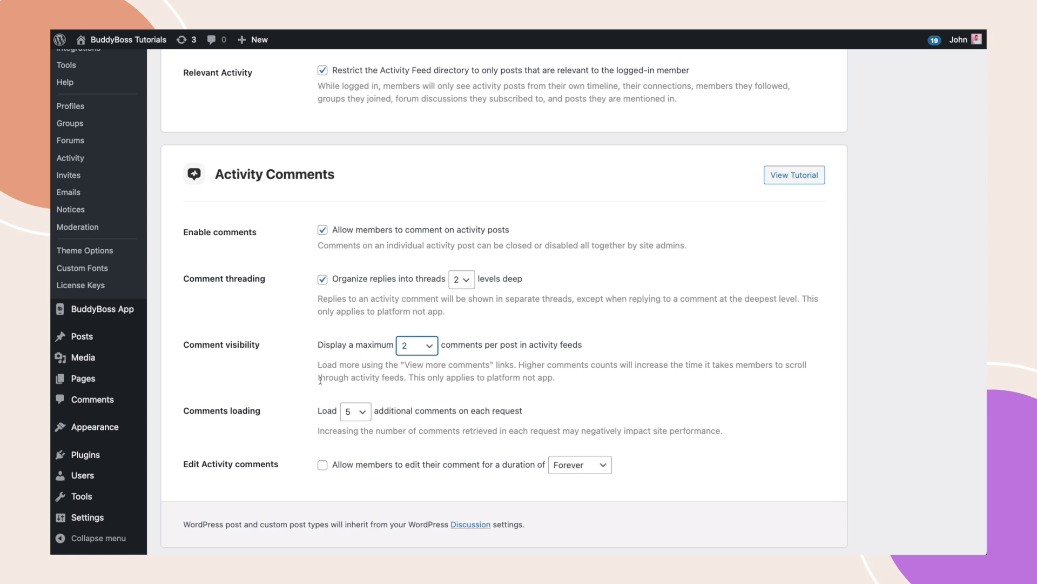
click(283, 416)
click(348, 413)
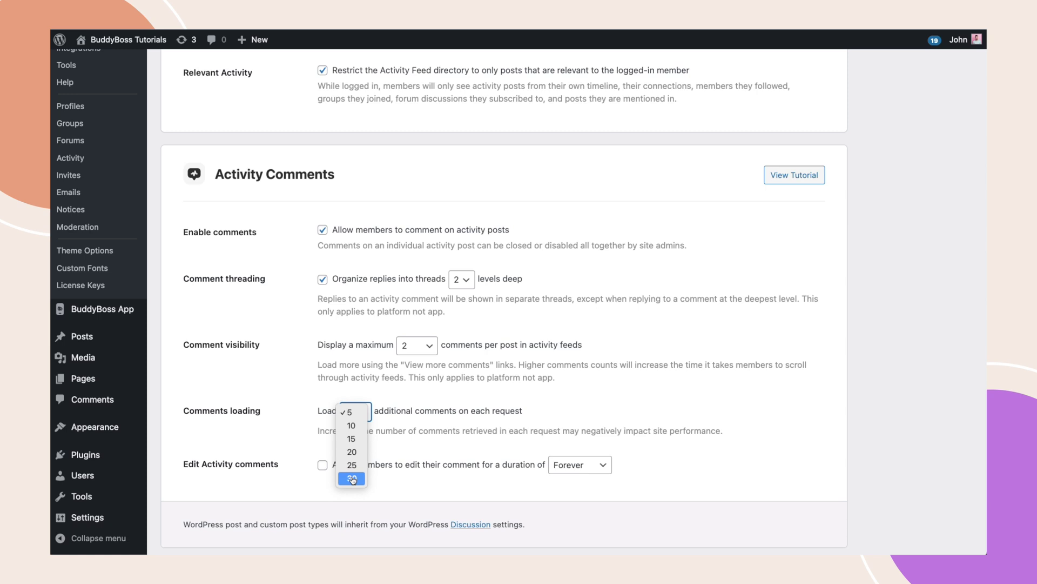
click(357, 416)
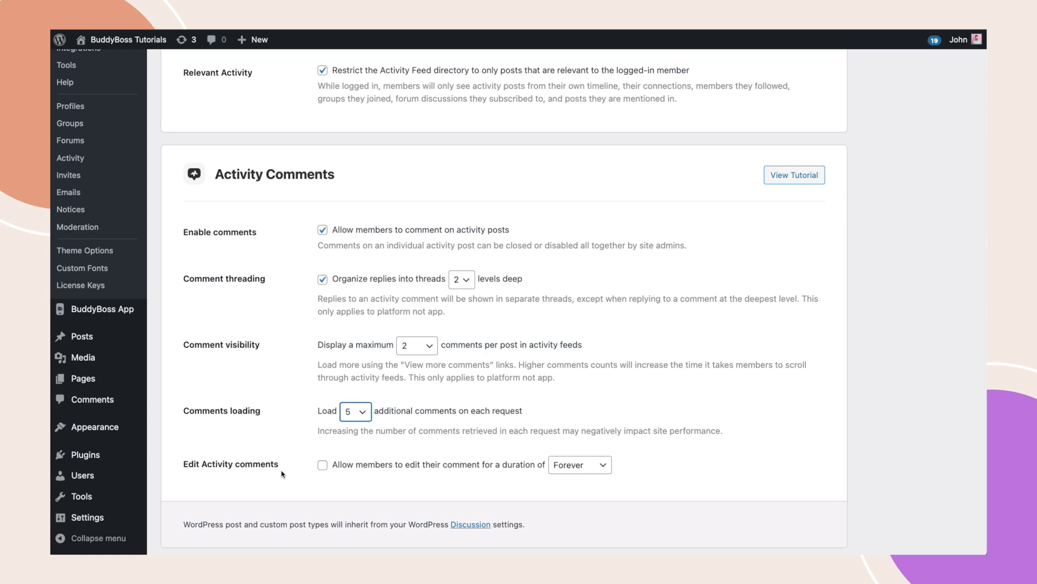
click(322, 465)
click(557, 465)
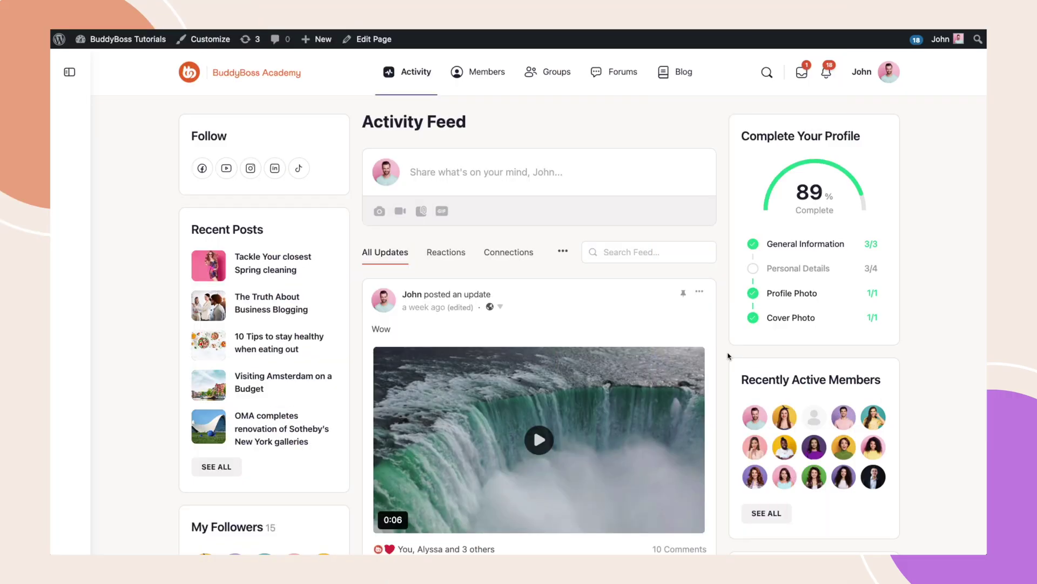
Open the waterfall video post's 10 comments in a pop-up from the Activity Feed
scroll(727, 359, down, 8)
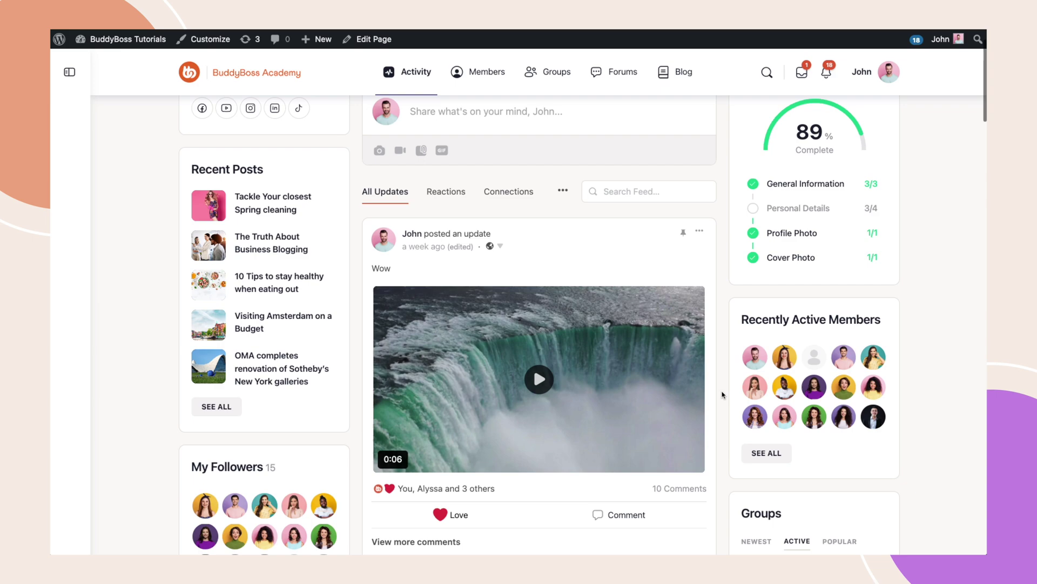
scroll(722, 395, down, 12)
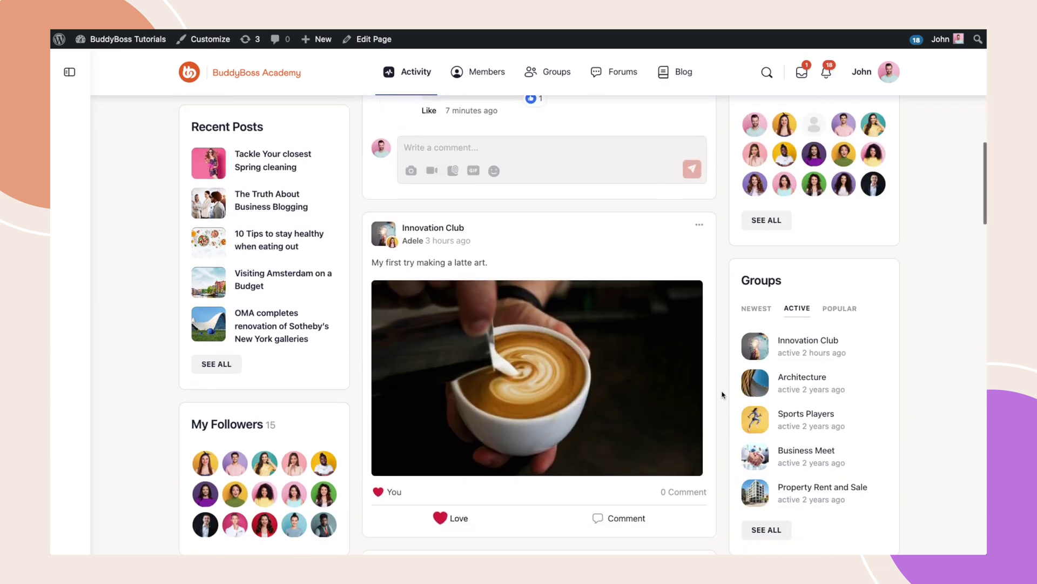
scroll(722, 394, down, 8)
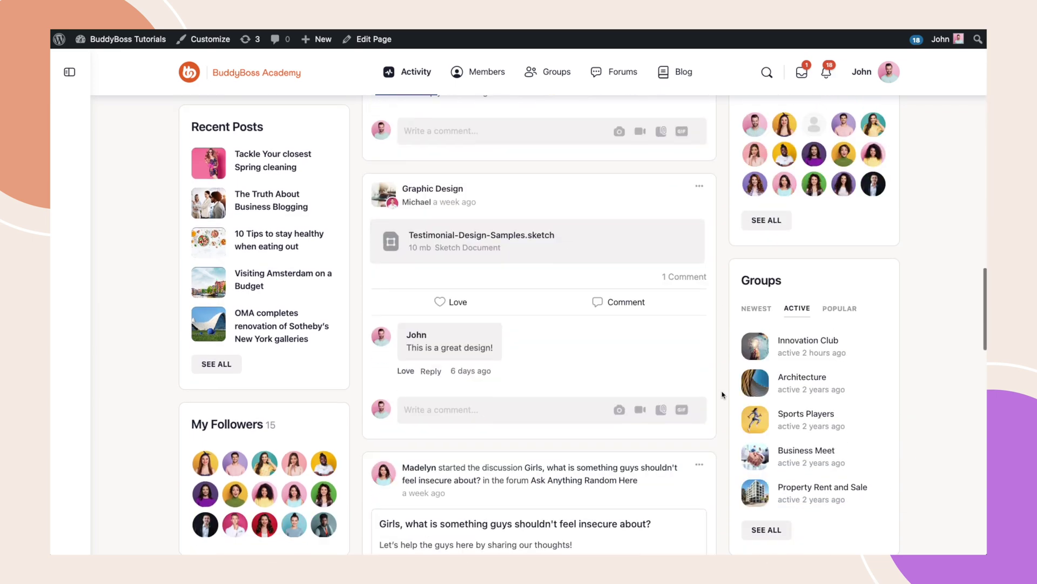
scroll(722, 395, up, 20)
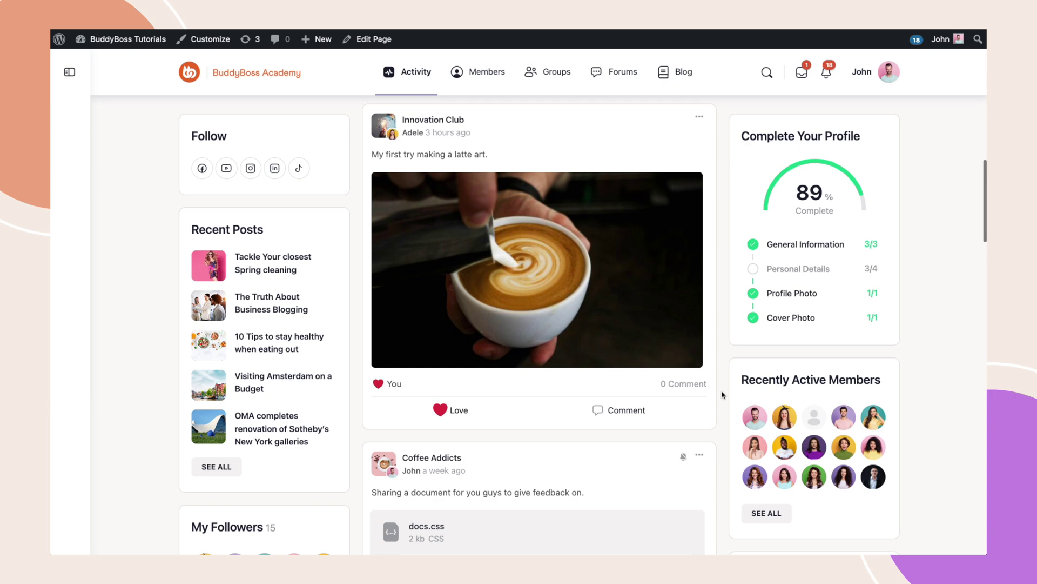
scroll(722, 394, up, 3)
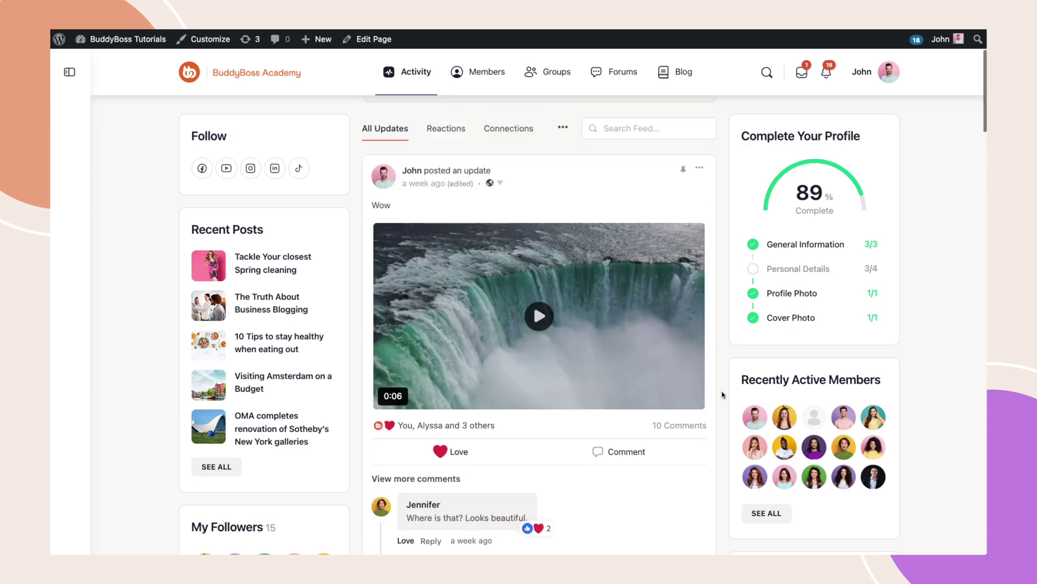
click(672, 425)
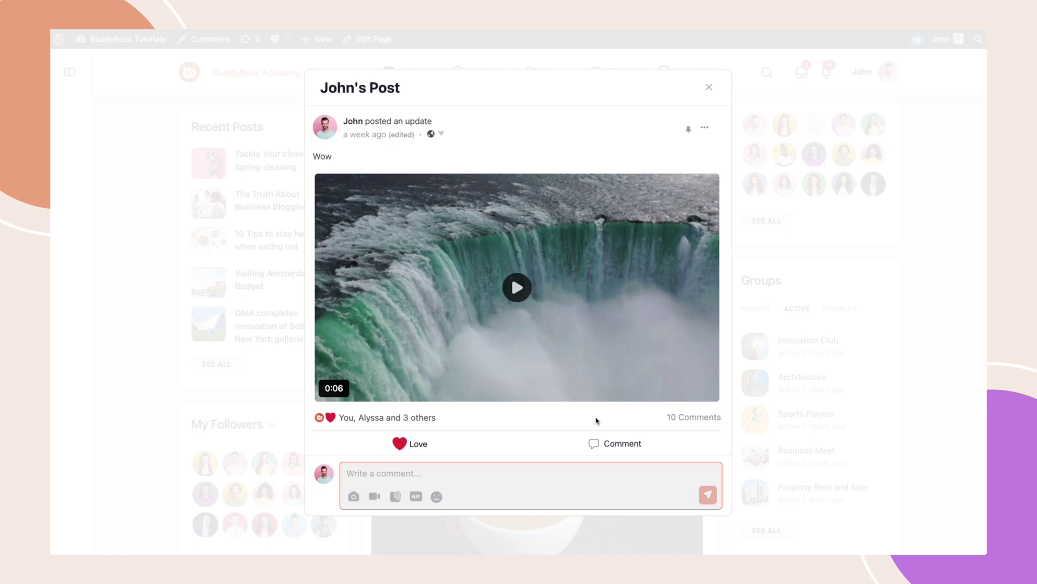
Reveal the first comment's hidden reply and bring up the Like reaction options
scroll(562, 420, down, 10)
scroll(562, 420, down, 1)
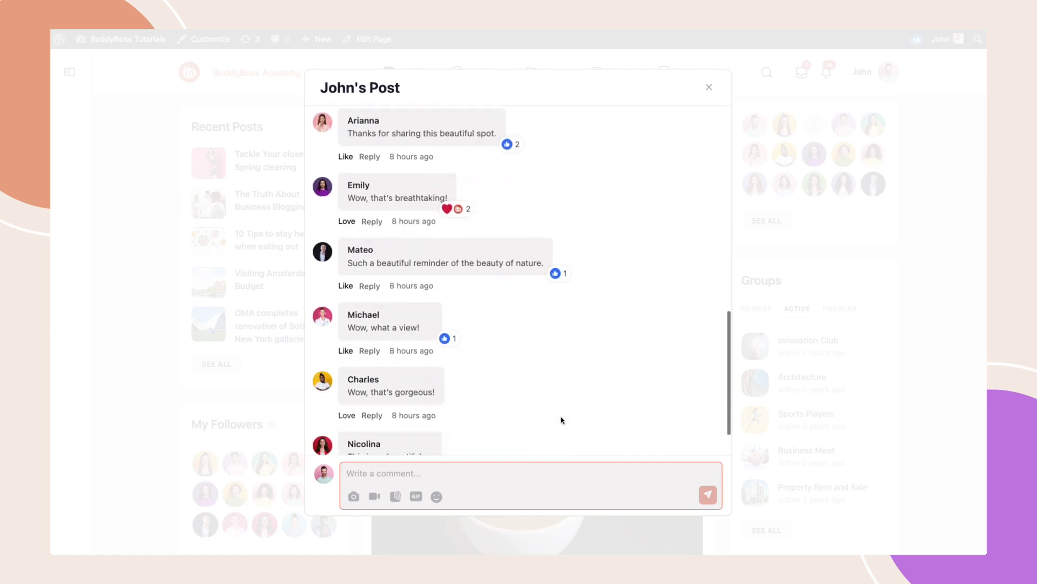
scroll(561, 420, up, 10)
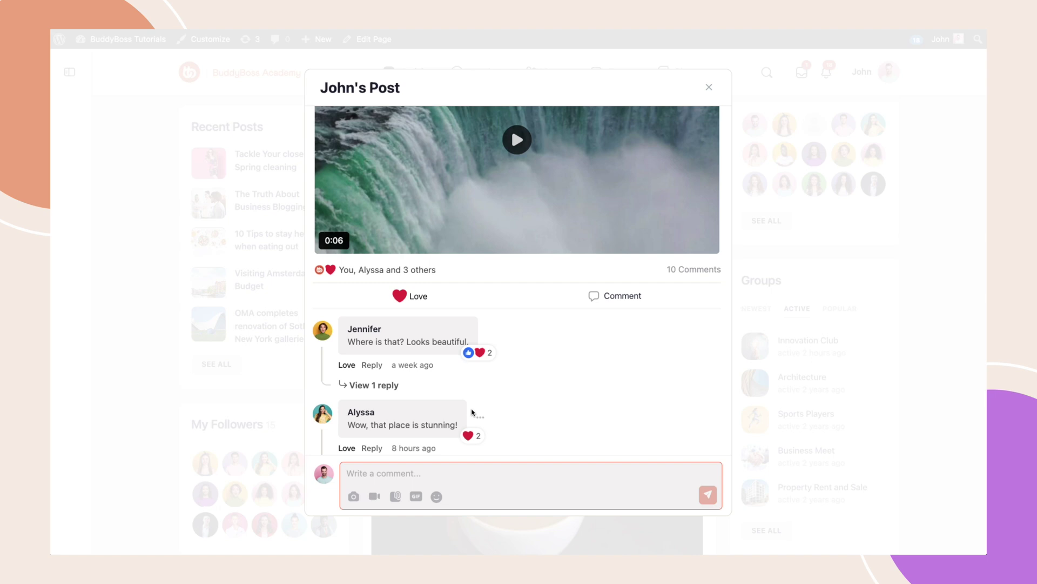
click(376, 385)
scroll(377, 388, down, 6)
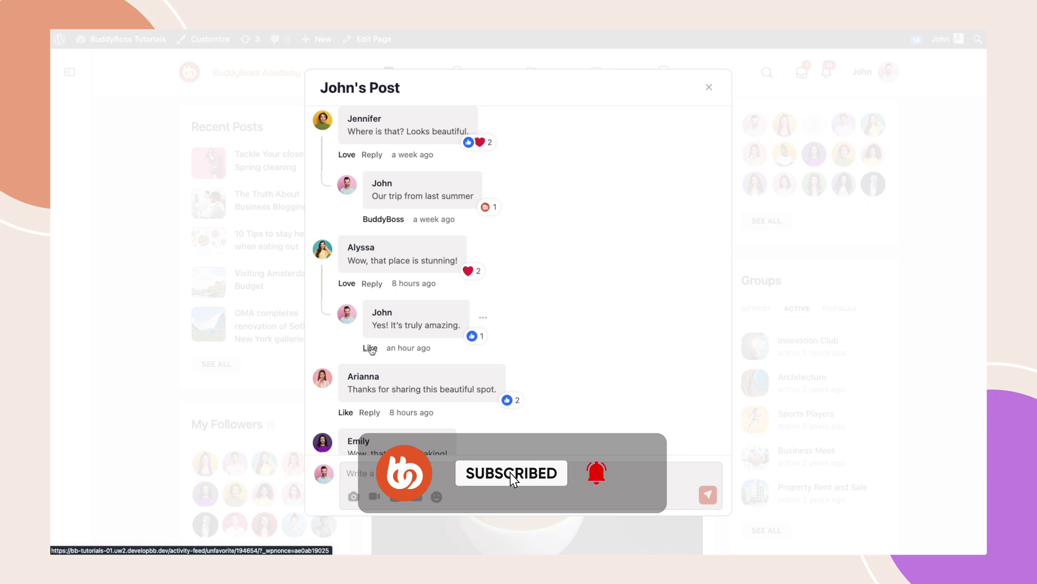
mouse_move(370, 348)
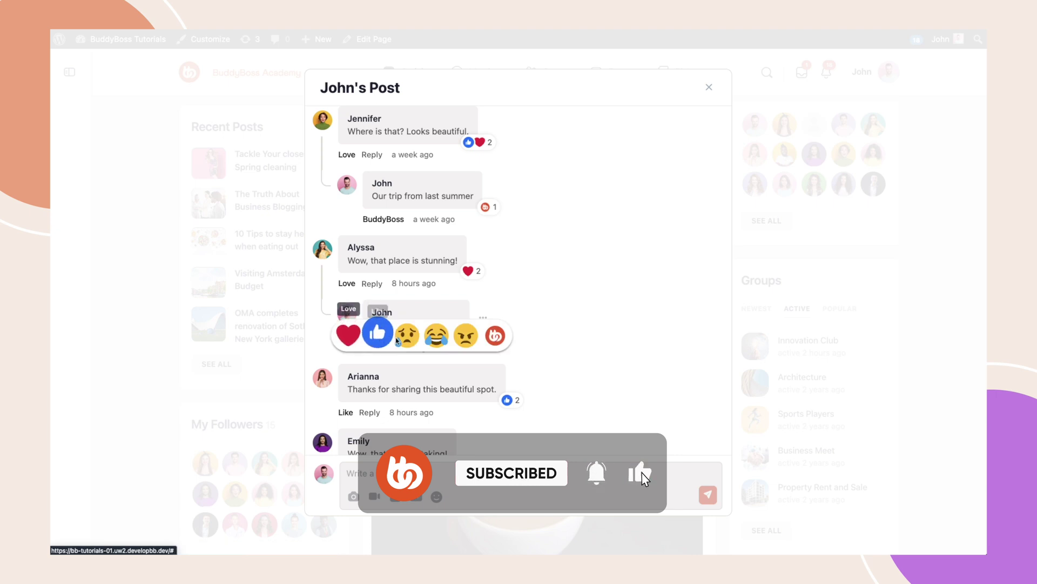